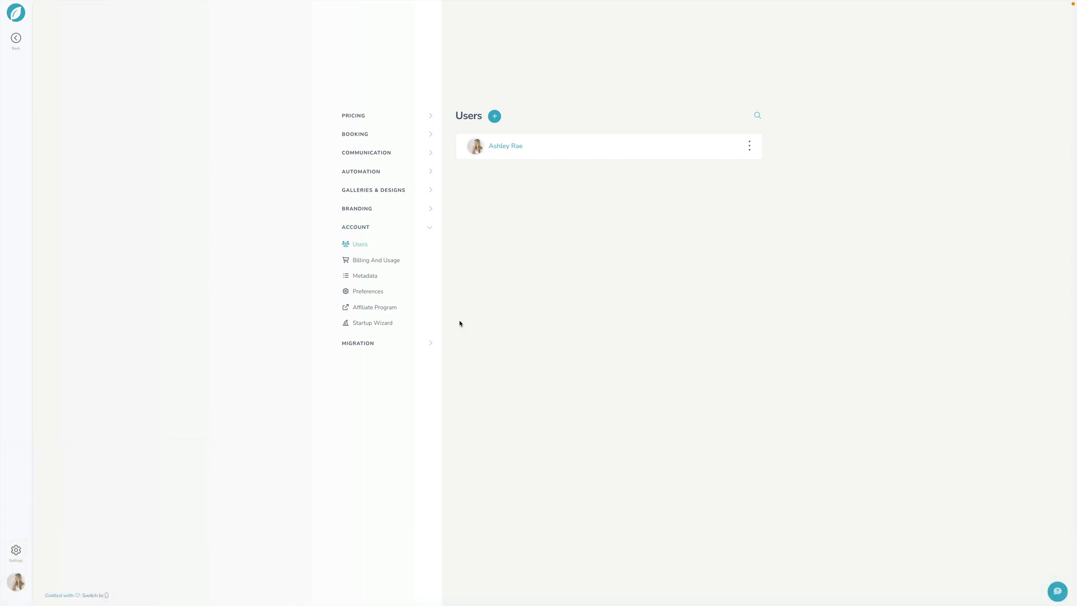
Step: Paste the two-paragraph photography-discovery bio into the Profile's Biography field
{"action": "left_click", "coordinate": [499, 146]}
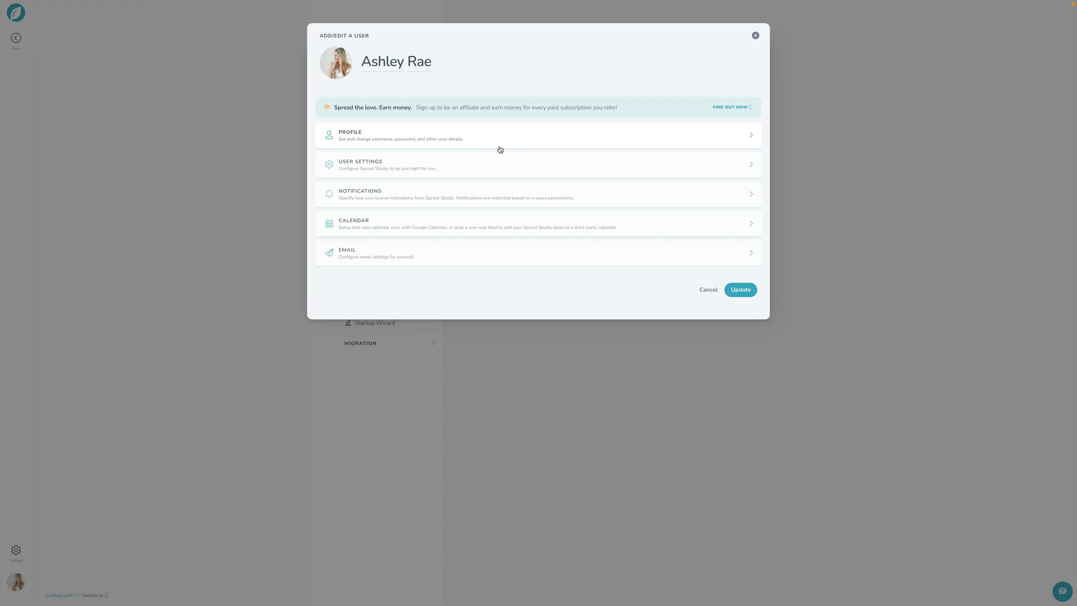
{"action": "left_click", "coordinate": [464, 144]}
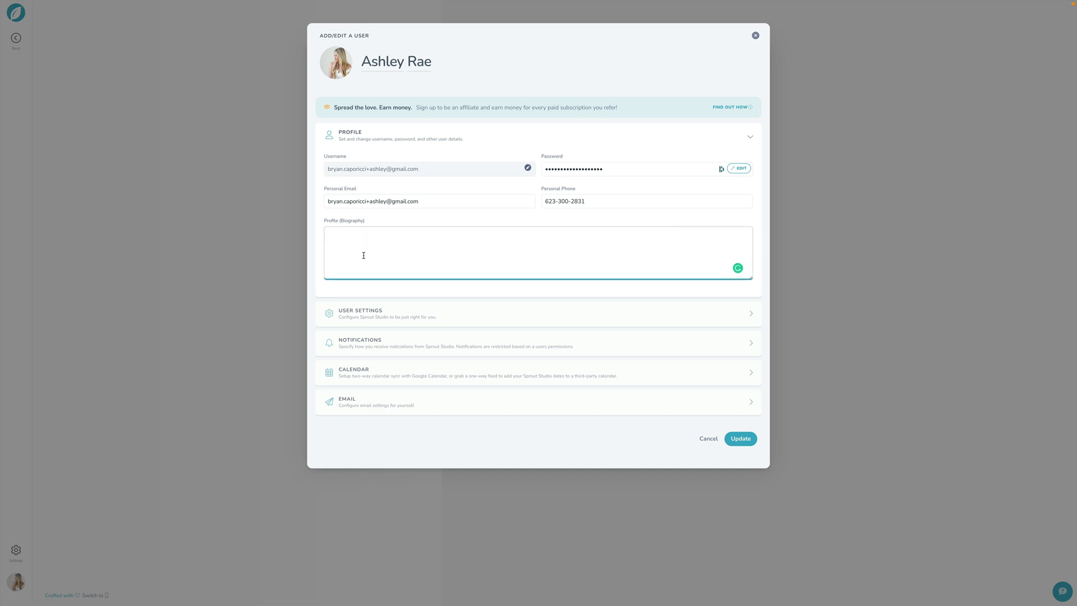
{"action": "type", "text": "Losing my step-mom in my mid-twenties really paved the way for me to discover photography.  Growing up we didn't really take too many photos together. I have maybe a handful. Its because of her passing and the lingering sadness of wanting more memories wi"}
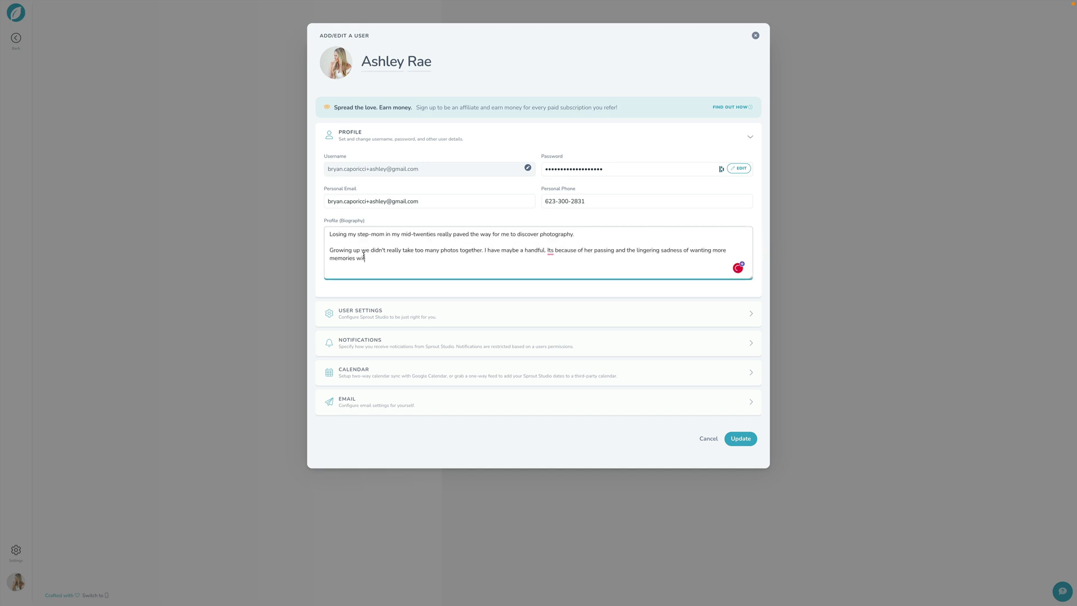
{"action": "left_click", "coordinate": [364, 287]}
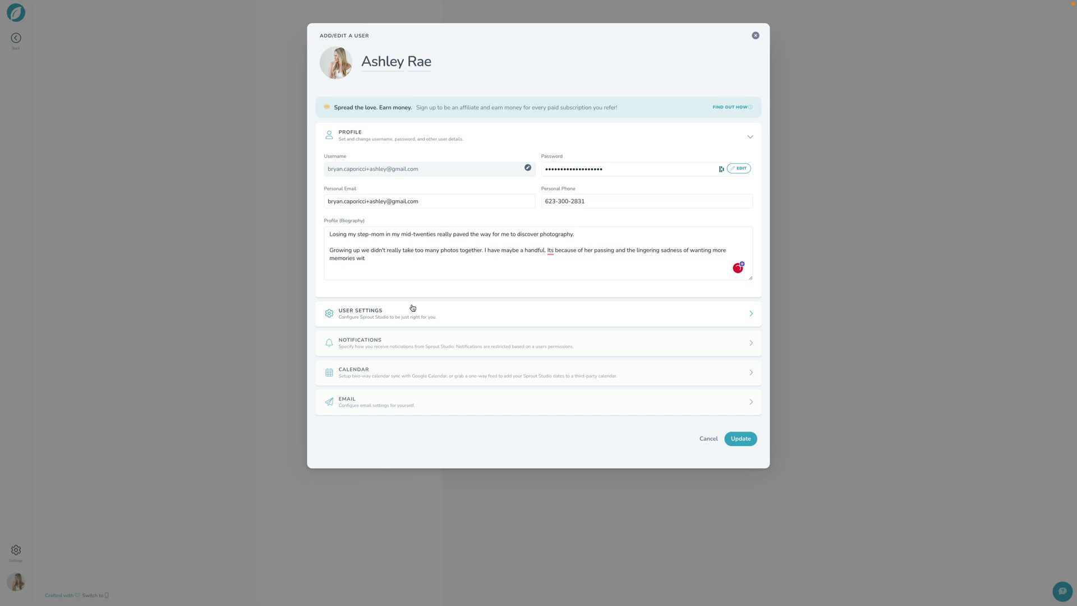
{"action": "left_click", "coordinate": [385, 316]}
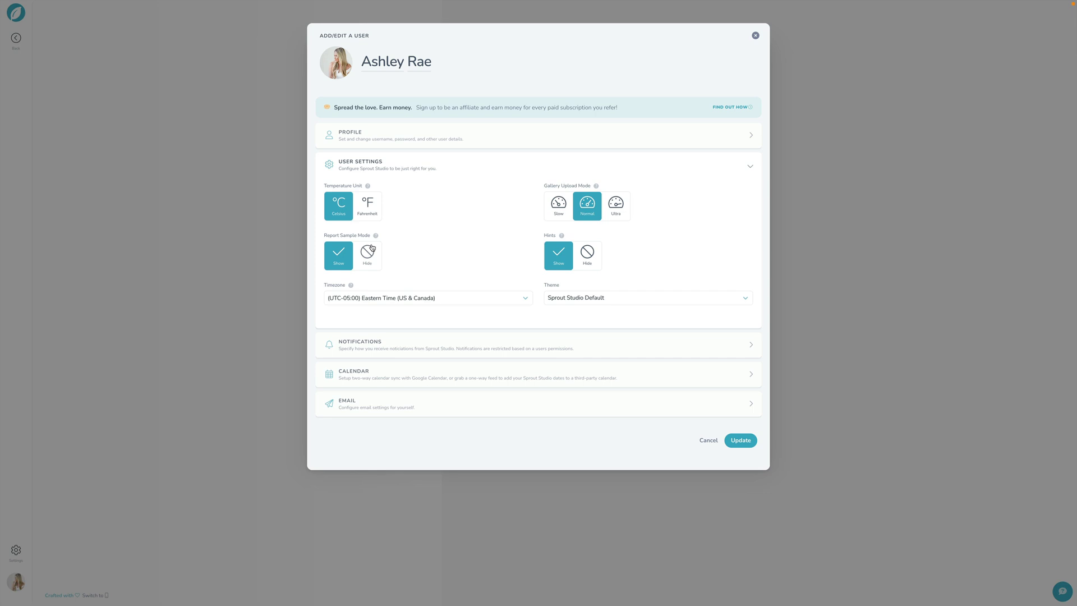
{"action": "left_click", "coordinate": [359, 210]}
{"action": "left_click", "coordinate": [340, 212]}
{"action": "left_click", "coordinate": [368, 255]}
{"action": "left_click", "coordinate": [339, 256]}
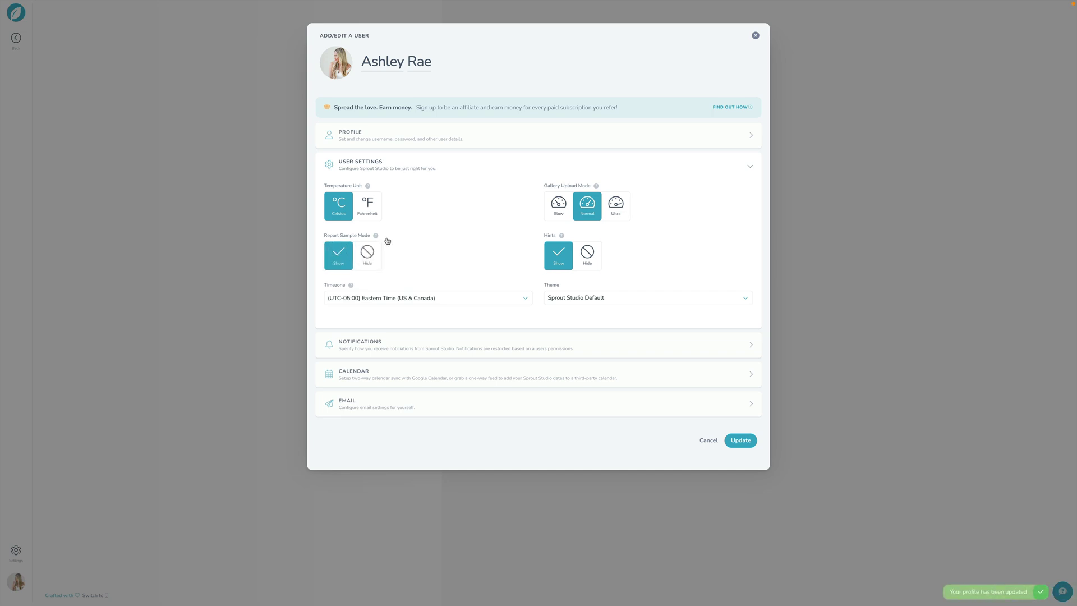
{"action": "left_click", "coordinate": [587, 256]}
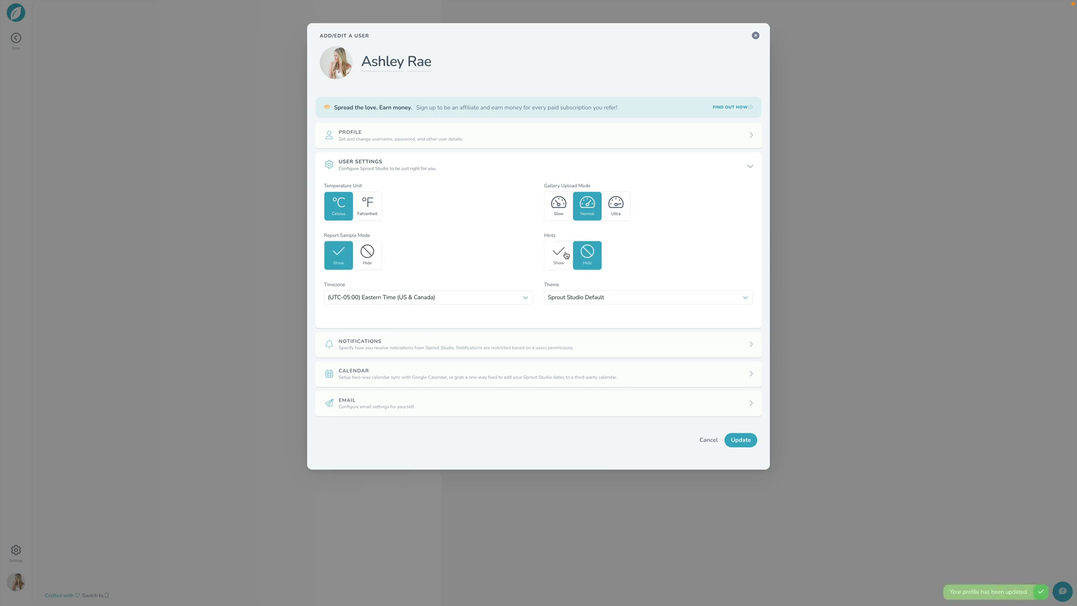
{"action": "left_click", "coordinate": [559, 250]}
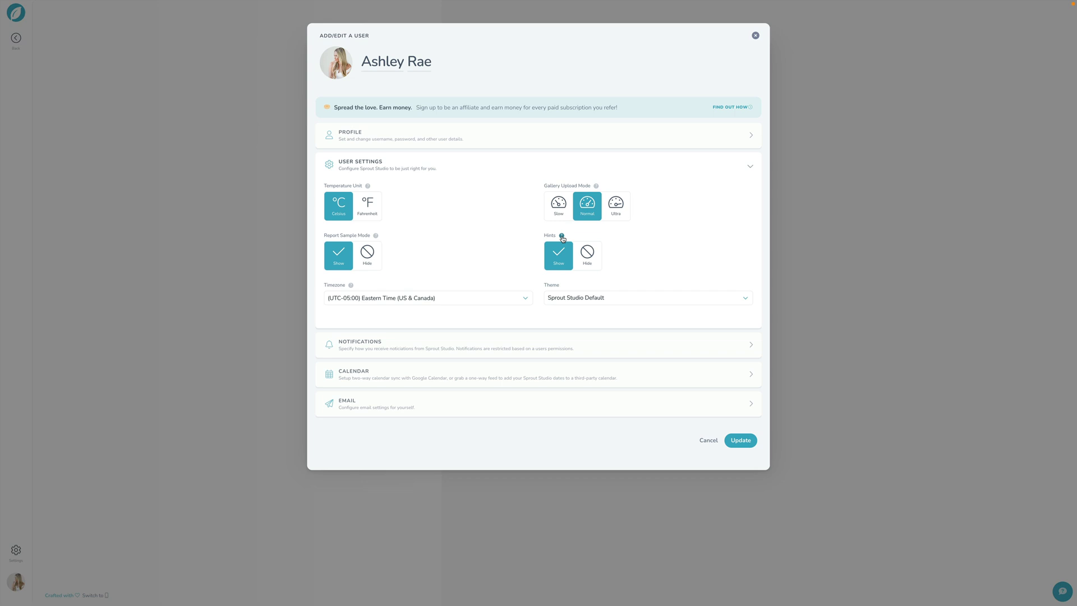
{"action": "left_click", "coordinate": [586, 254]}
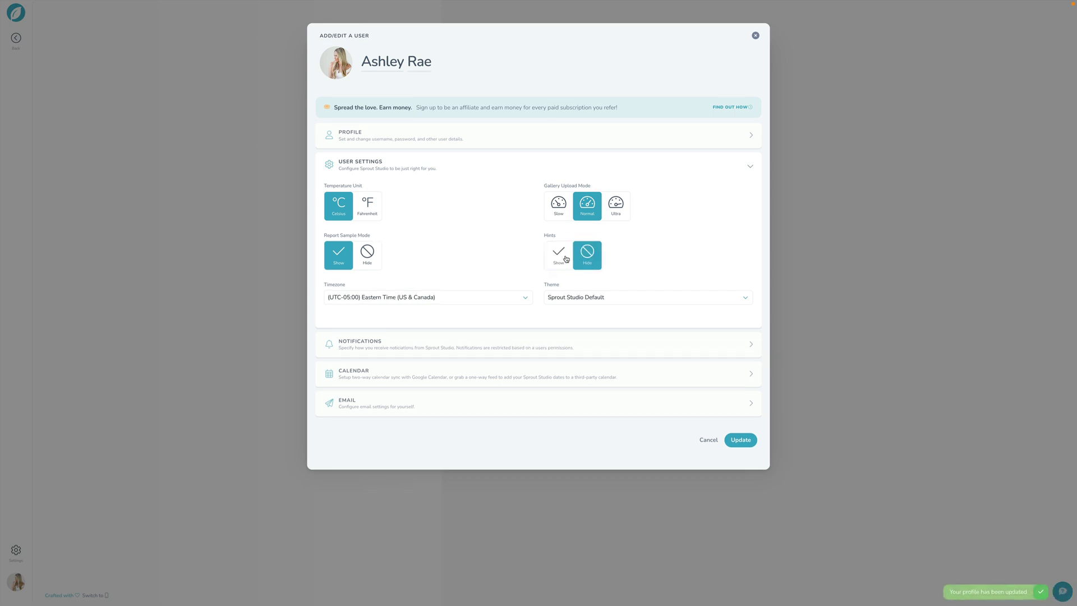
{"action": "left_click", "coordinate": [566, 258]}
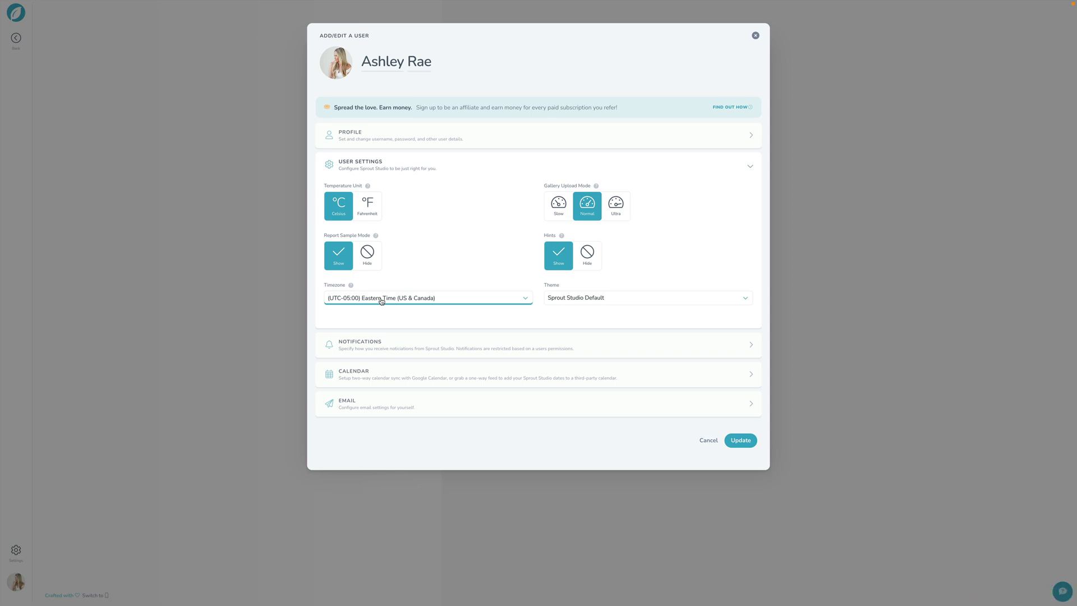
Step: Switch the theme to Classical (High Contrast) and expand the Notifications preferences
{"action": "left_click", "coordinate": [587, 301]}
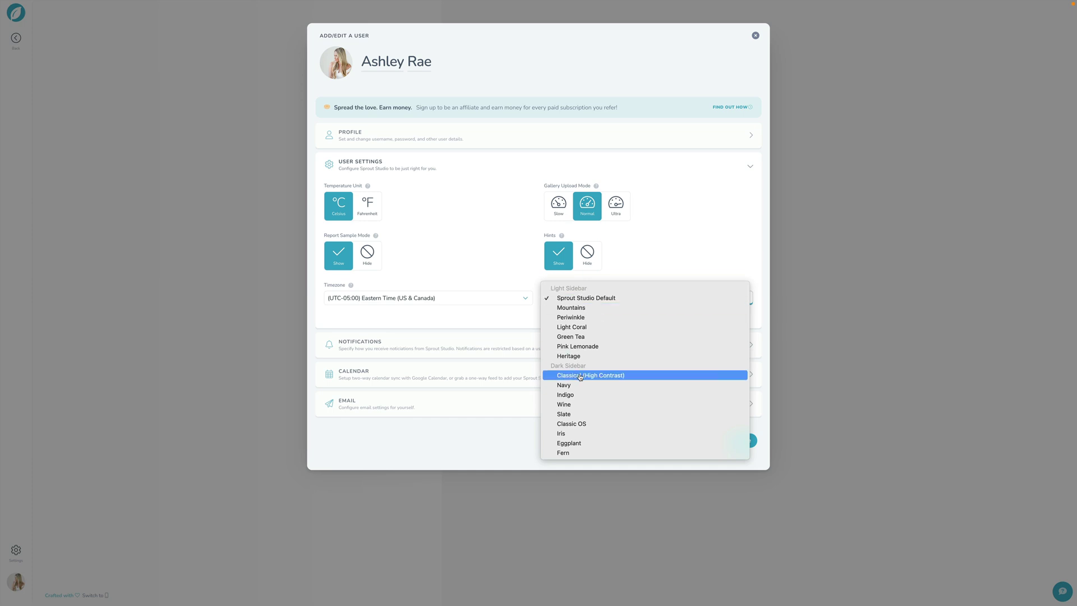
{"action": "left_click", "coordinate": [598, 375]}
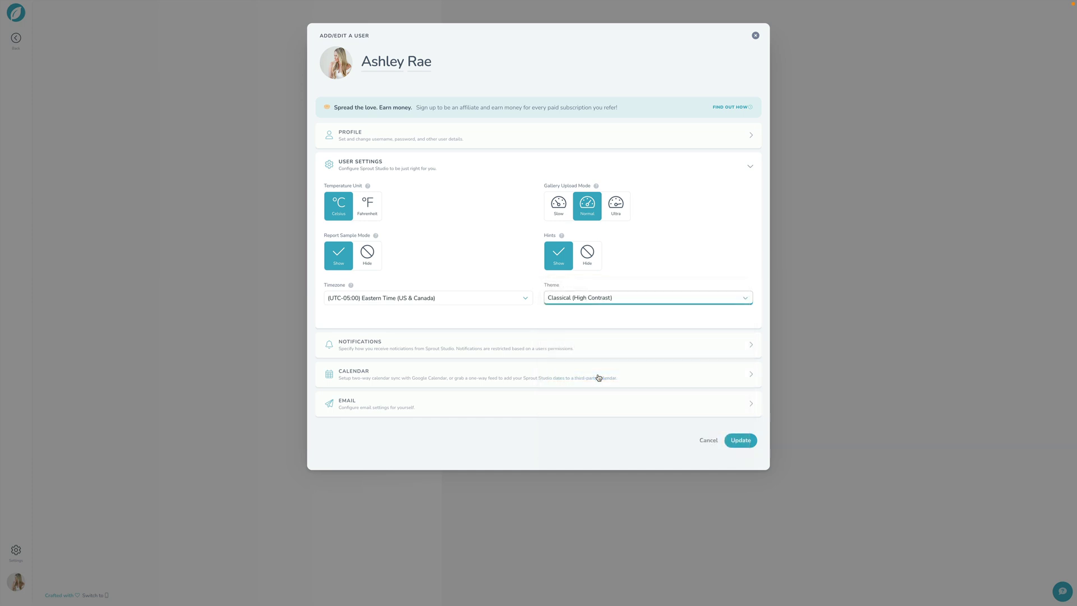
{"action": "left_click", "coordinate": [578, 323]}
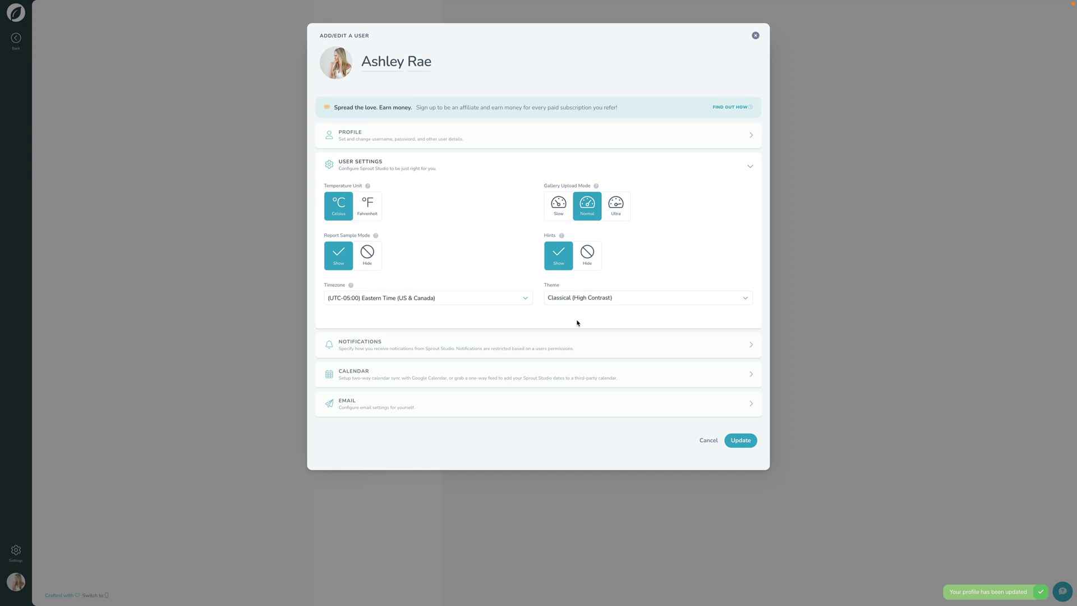
{"action": "left_click", "coordinate": [396, 346]}
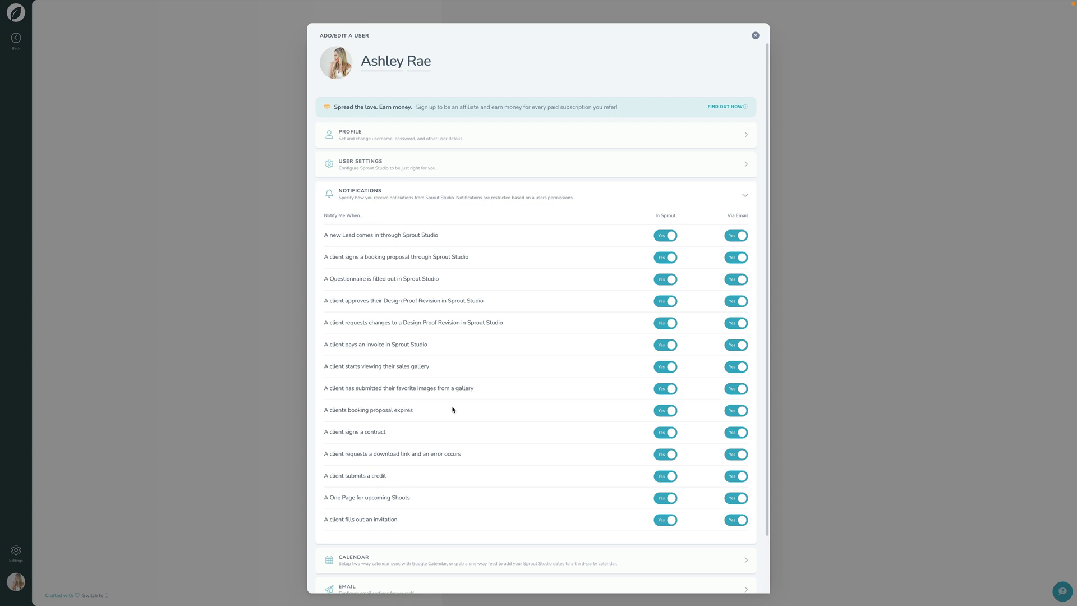
Step: Toggle 'A new Lead comes in' In Sprout and Via Email alerts off and back on, then collapse Notifications
{"action": "left_click", "coordinate": [661, 240]}
{"action": "left_click", "coordinate": [668, 236]}
{"action": "left_click", "coordinate": [739, 236]}
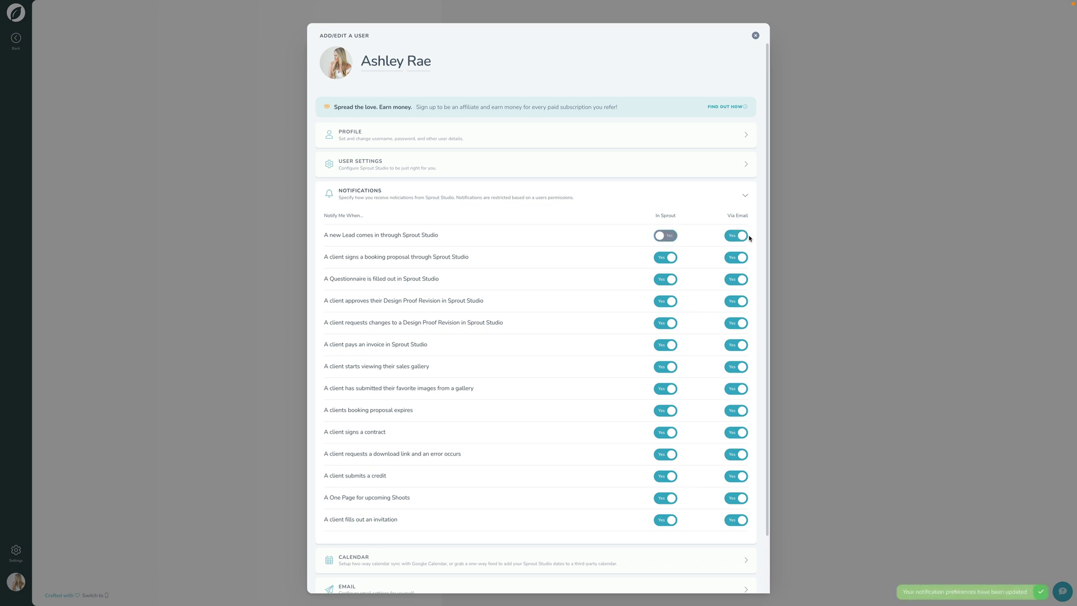
{"action": "left_click", "coordinate": [665, 236]}
{"action": "left_click", "coordinate": [736, 236]}
{"action": "left_click", "coordinate": [405, 196]}
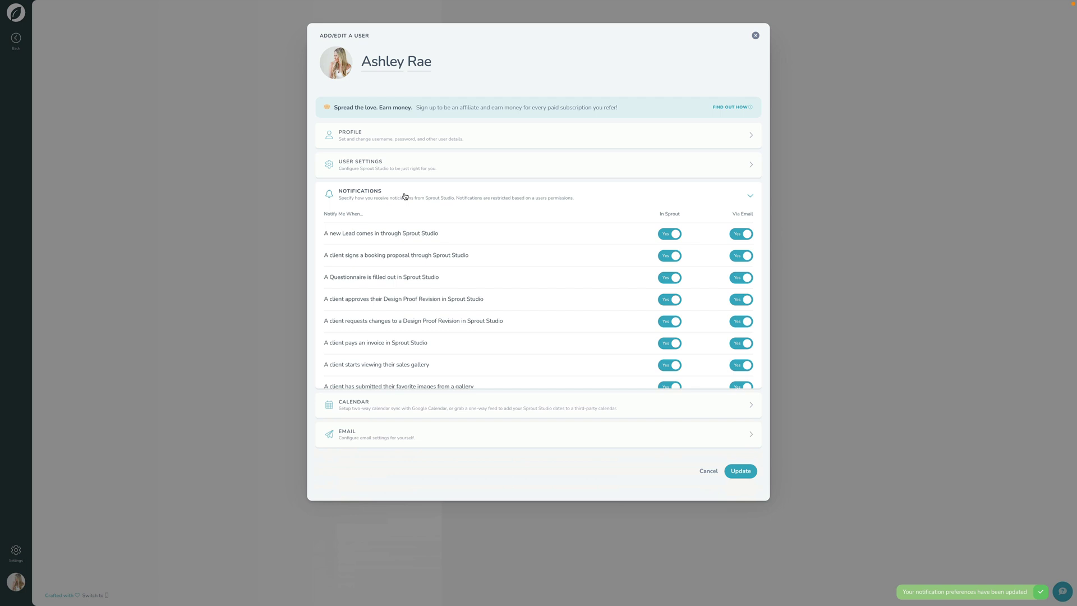
Step: Expand Calendar to show Google Calendar two-way sync and the Lead, Shoot and Unattached feeds
{"action": "left_click", "coordinate": [396, 223]}
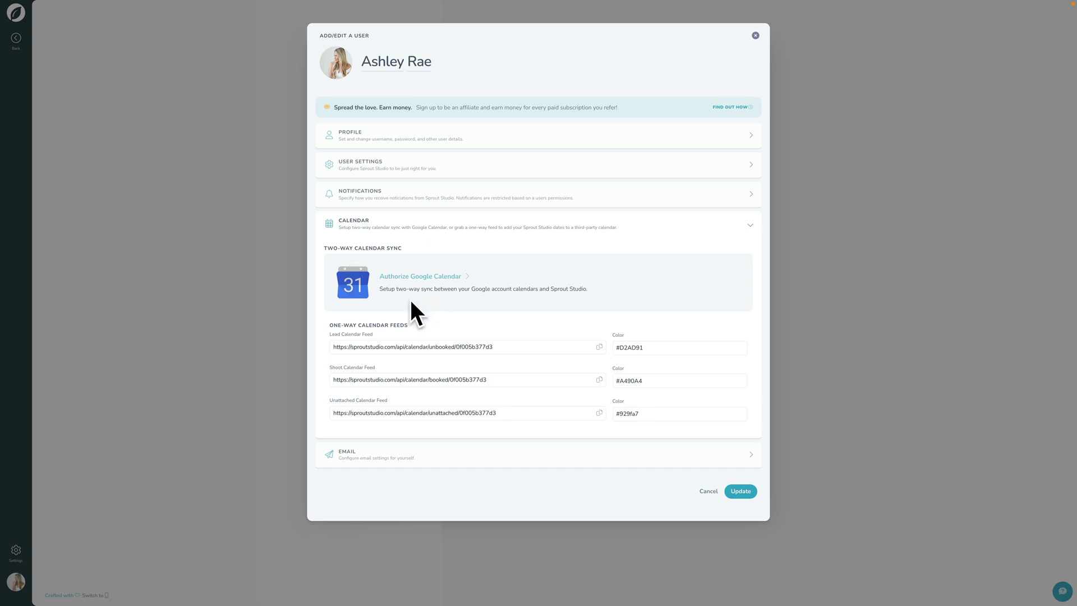
Step: Open the Edit option for the sending email address in the Email section
{"action": "left_click", "coordinate": [374, 457]}
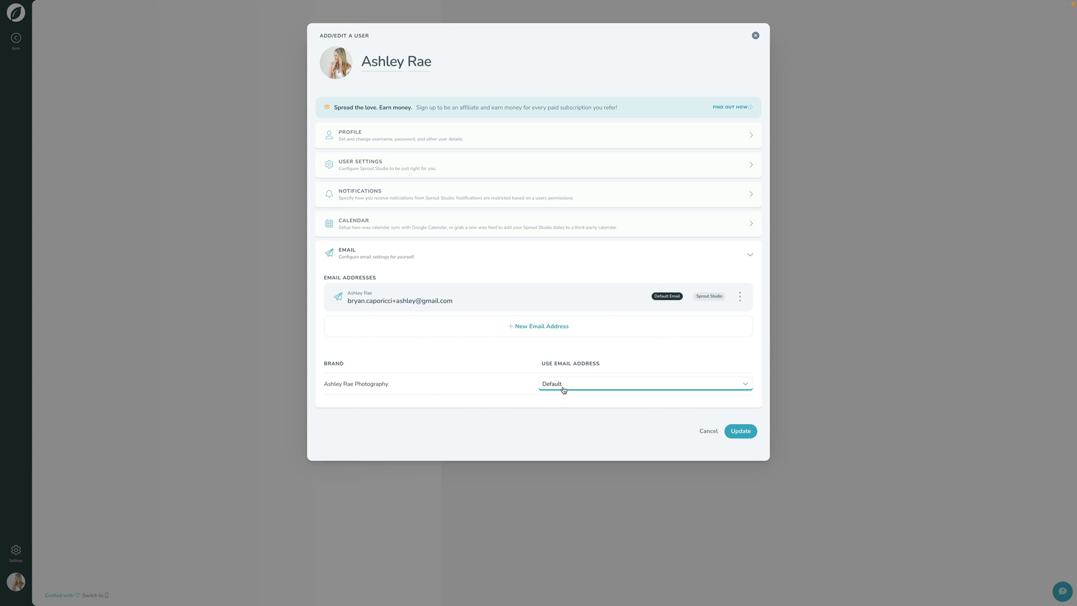
{"action": "left_click", "coordinate": [740, 298]}
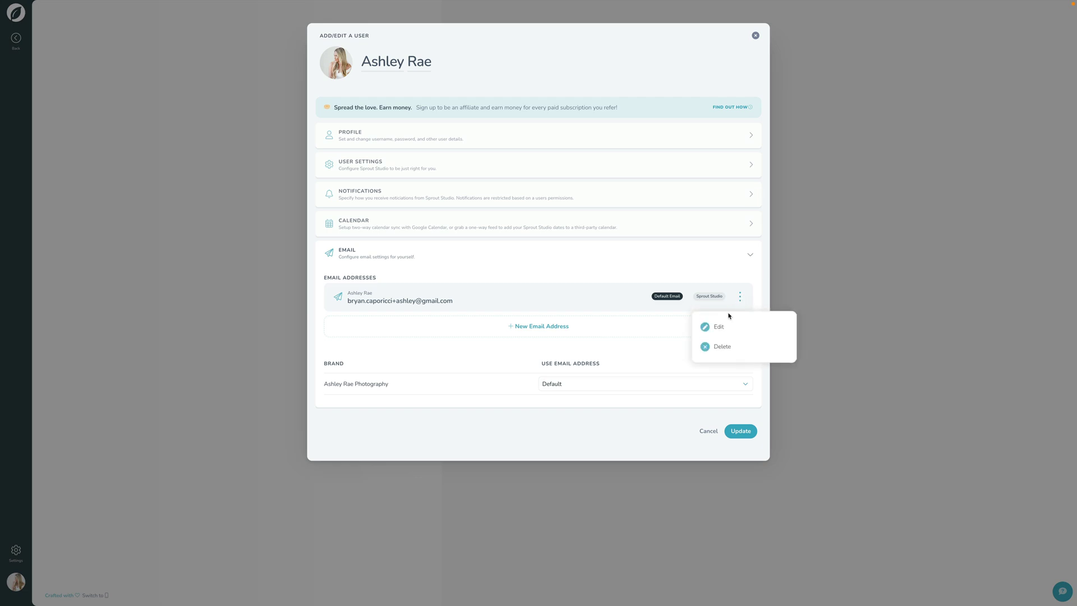
{"action": "left_click", "coordinate": [719, 327]}
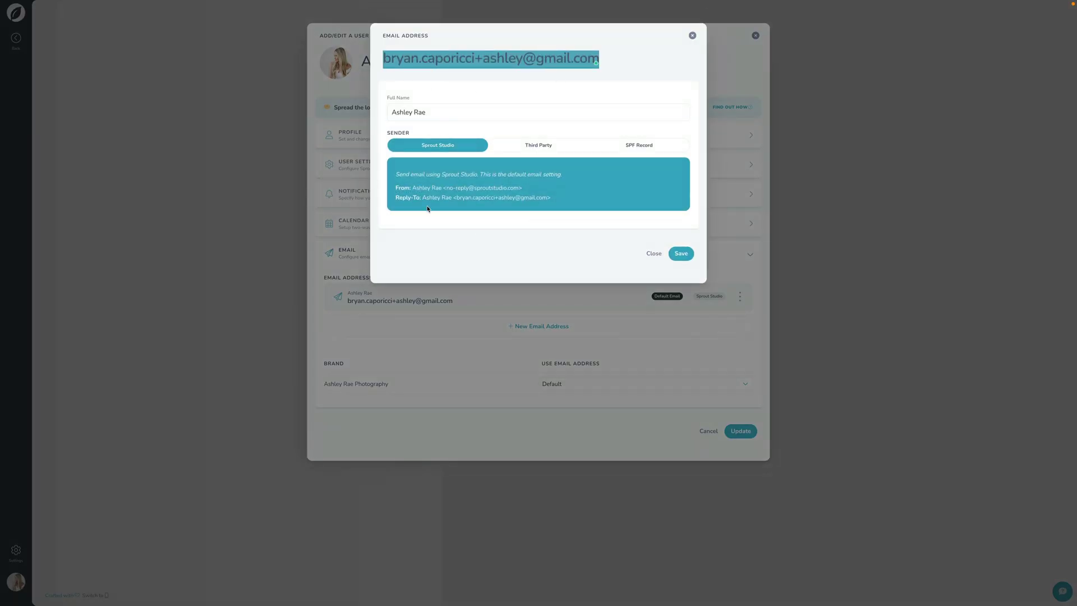
Step: Change the email sender to Third Party, leaving the provider set to Custom
{"action": "left_click", "coordinate": [479, 195]}
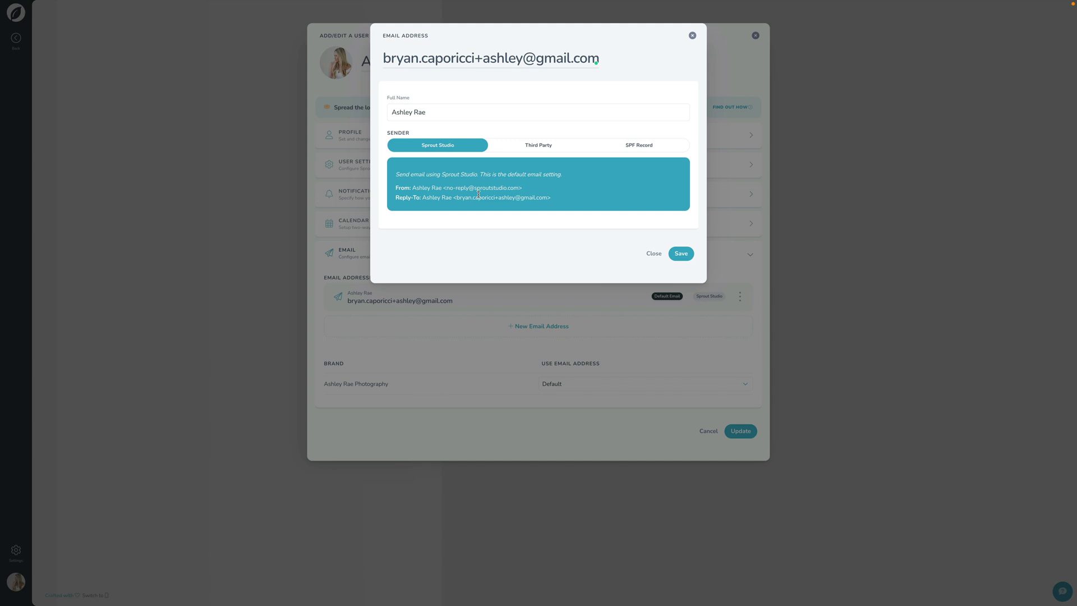
{"action": "left_click_drag", "start_coordinate": [446, 188], "coordinate": [517, 188]}
{"action": "left_click", "coordinate": [542, 192]}
{"action": "left_click", "coordinate": [521, 146]}
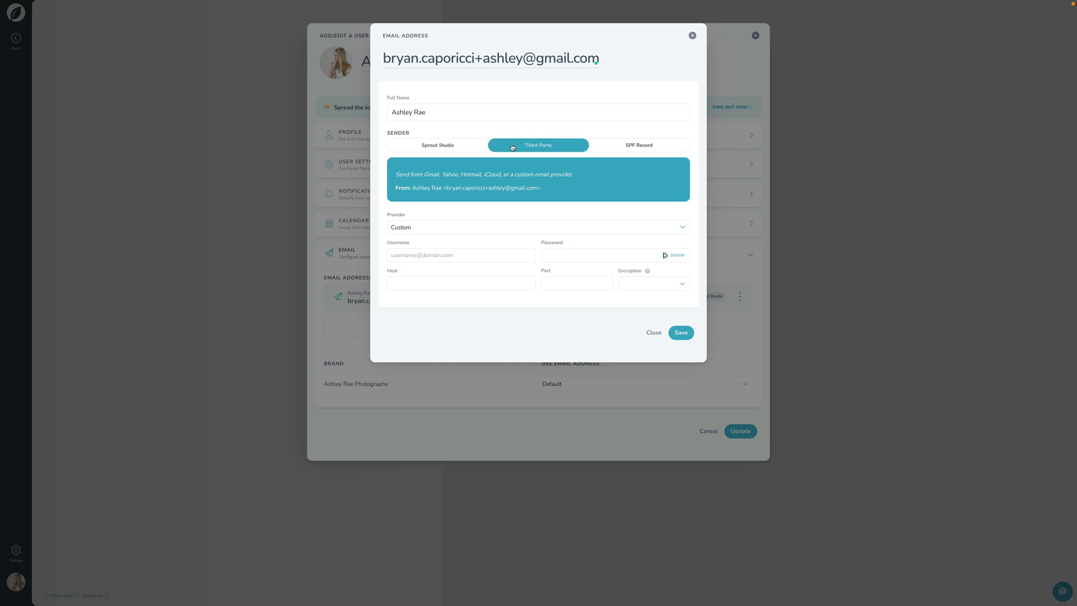
{"action": "left_click", "coordinate": [420, 229]}
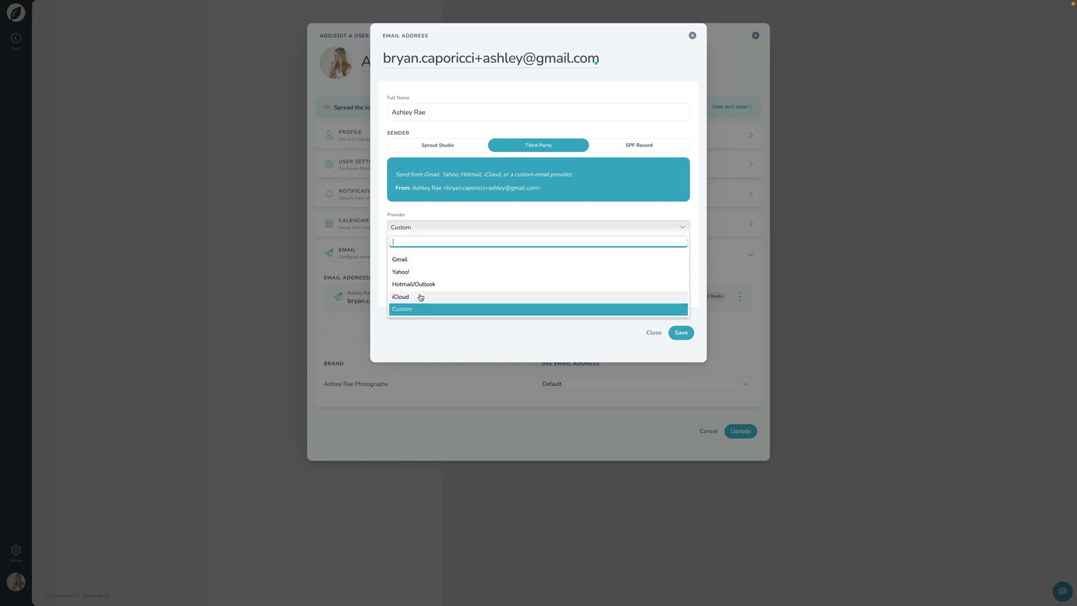
{"action": "left_click", "coordinate": [443, 213]}
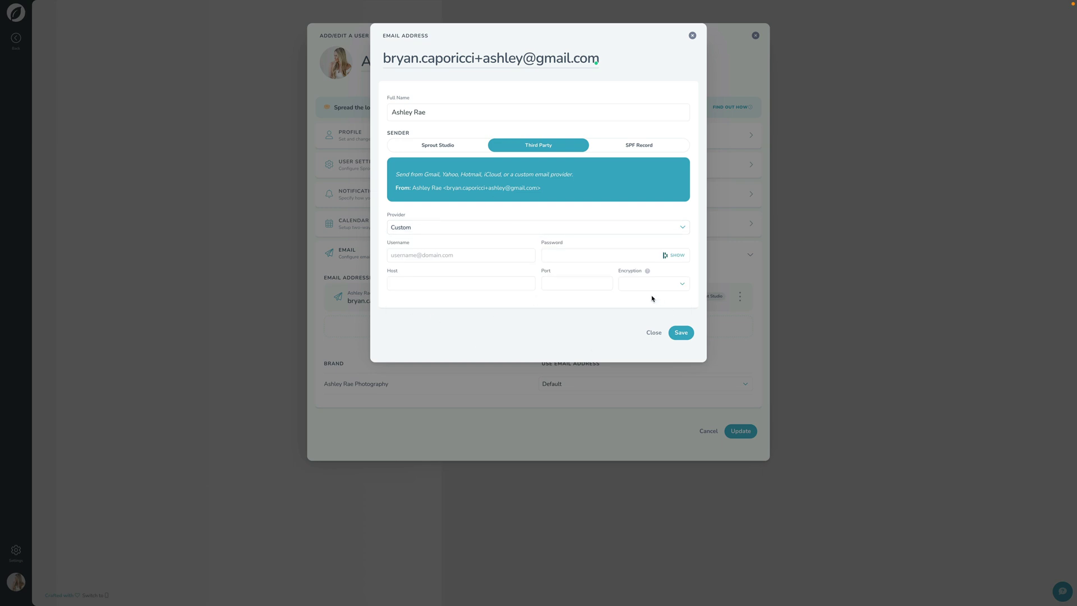
Step: Check the SPF Record option, then revert the sender to Sprout Studio and save
{"action": "left_click", "coordinate": [639, 145]}
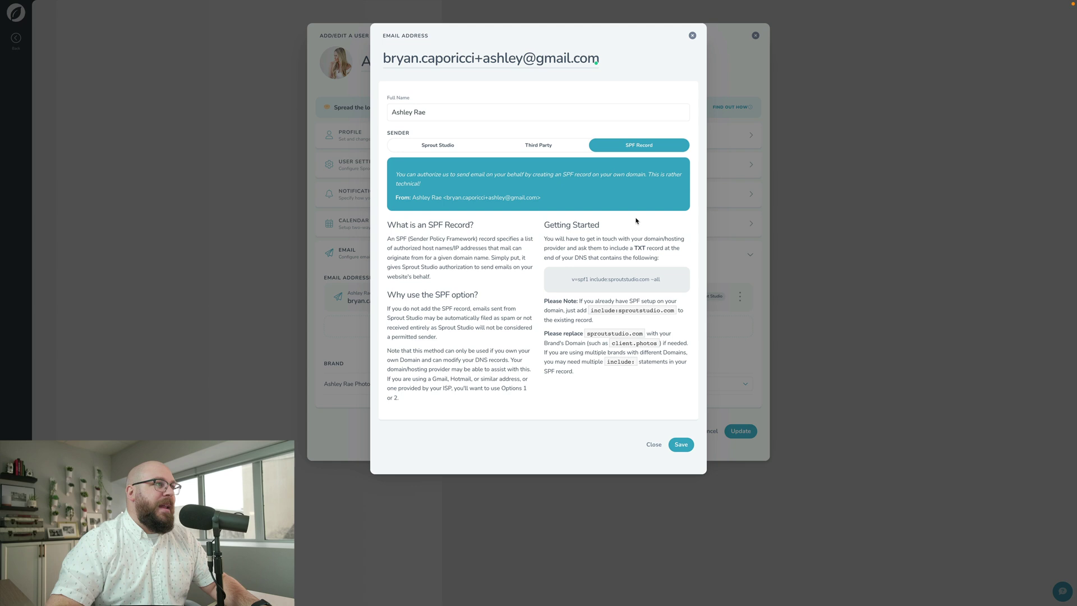
{"action": "left_click", "coordinate": [430, 145]}
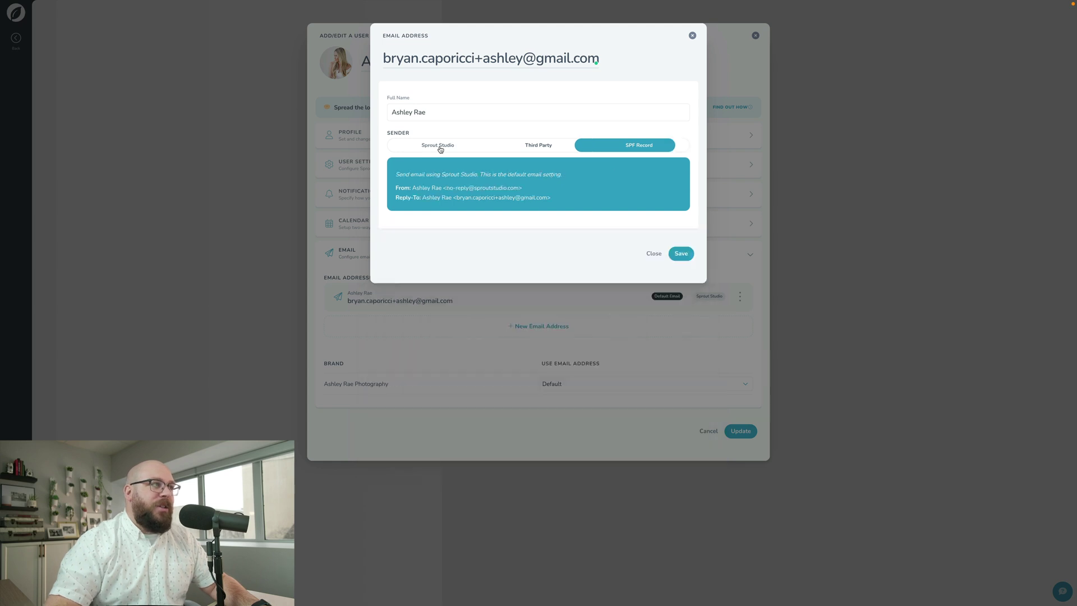
{"action": "left_click", "coordinate": [681, 254]}
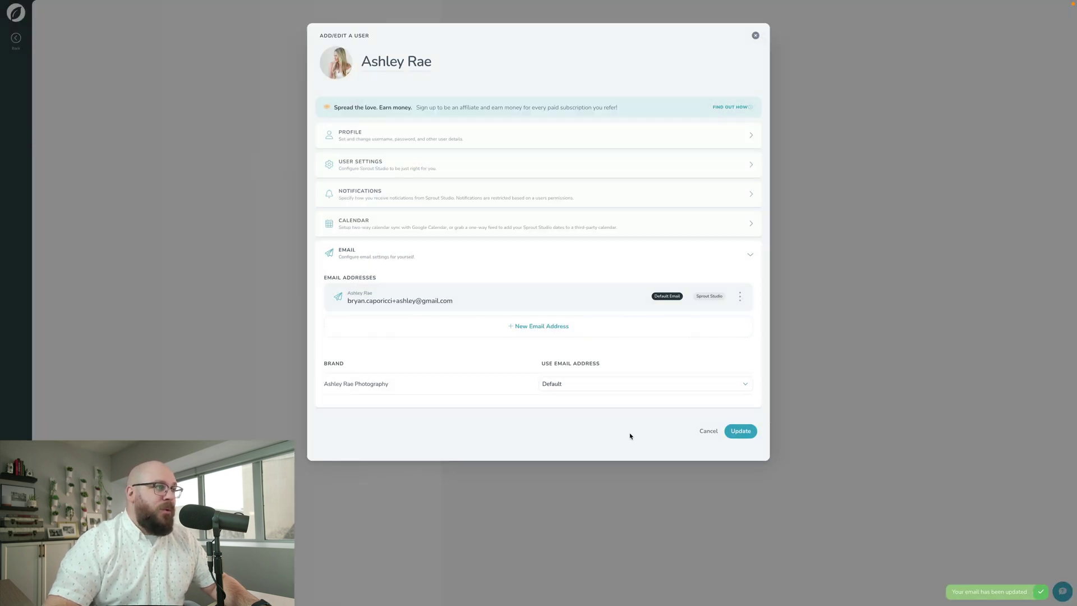